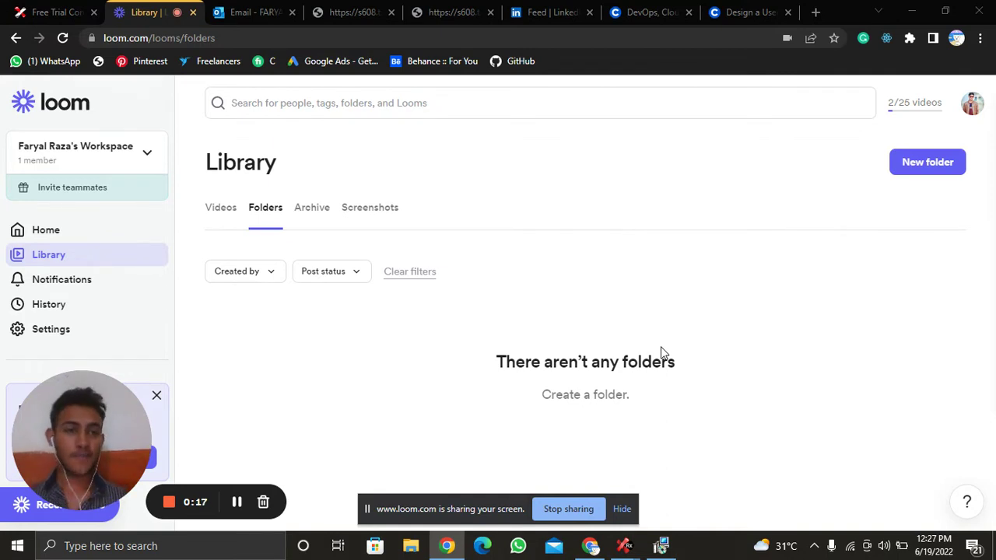
Step: In a new tab, search Google for 'Ranorex' to reach the ranorex.com homepage
click(818, 13)
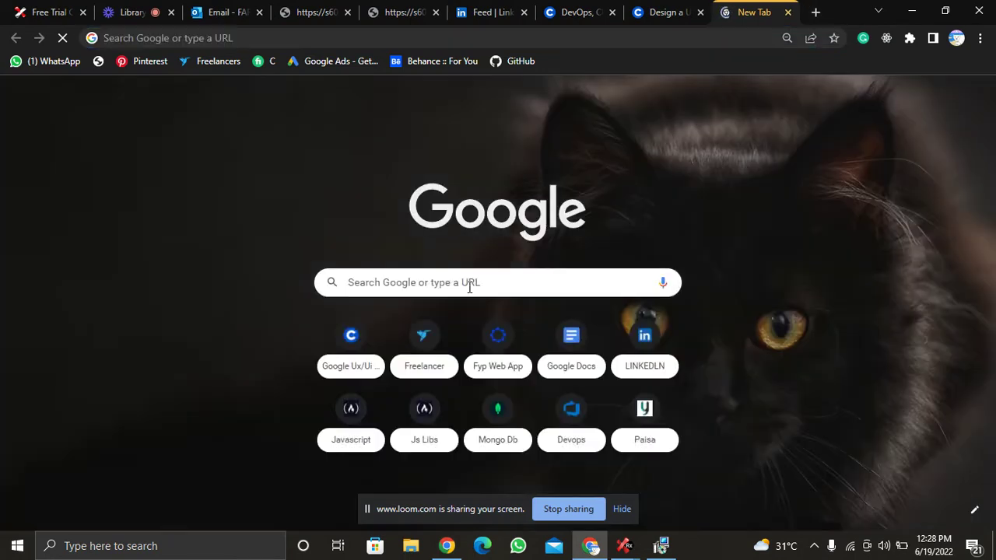
click(469, 286)
text(R)
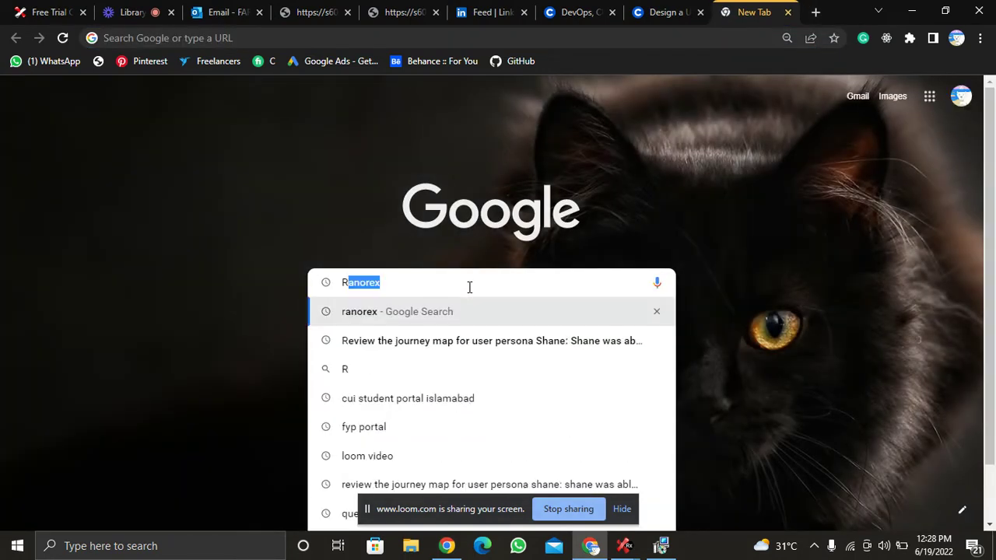
text(anore)
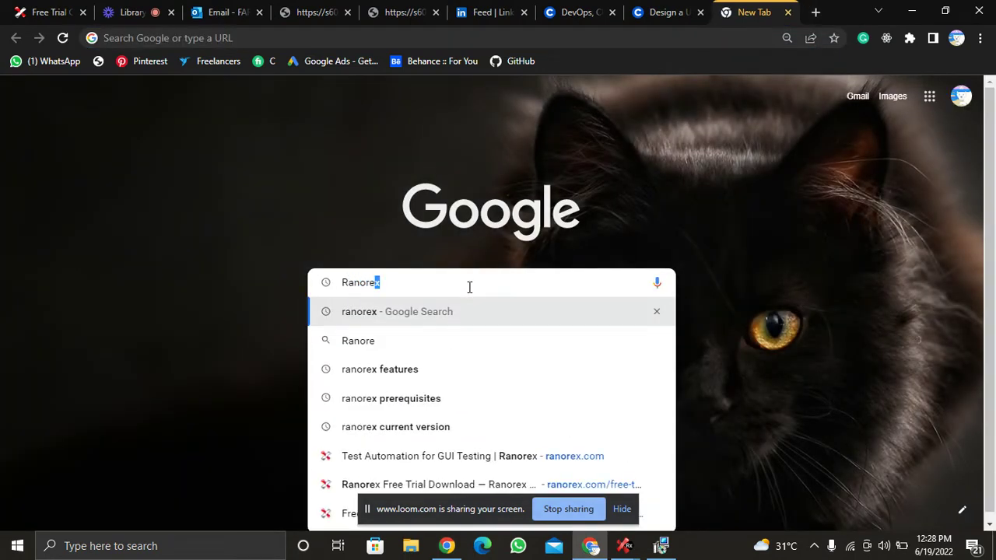
text(x)
key(Return)
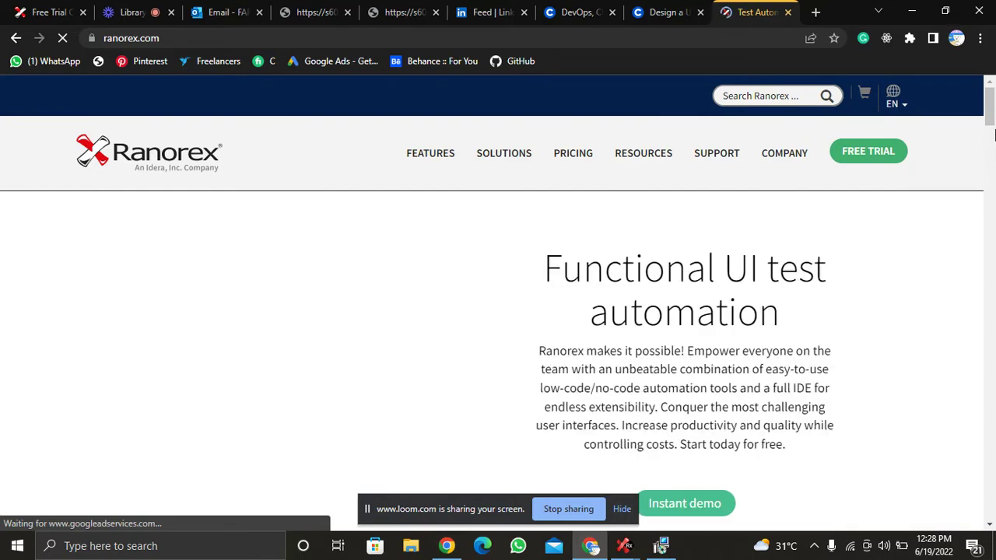
Step: Go to the Ranorex Studio FREE TRIAL page and scroll to its empty sign-up form
scroll(994, 131, down, 3)
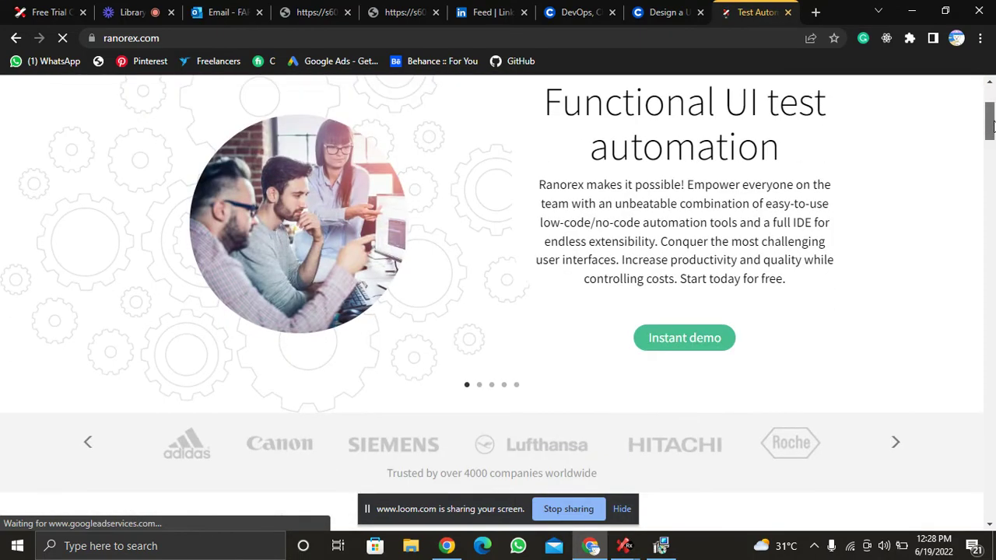
scroll(993, 125, up, 3)
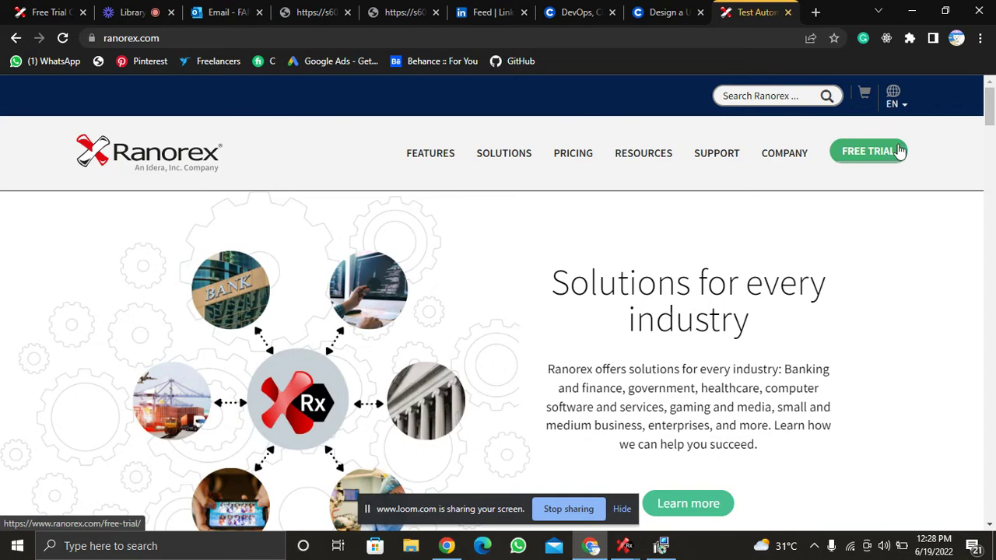
click(892, 153)
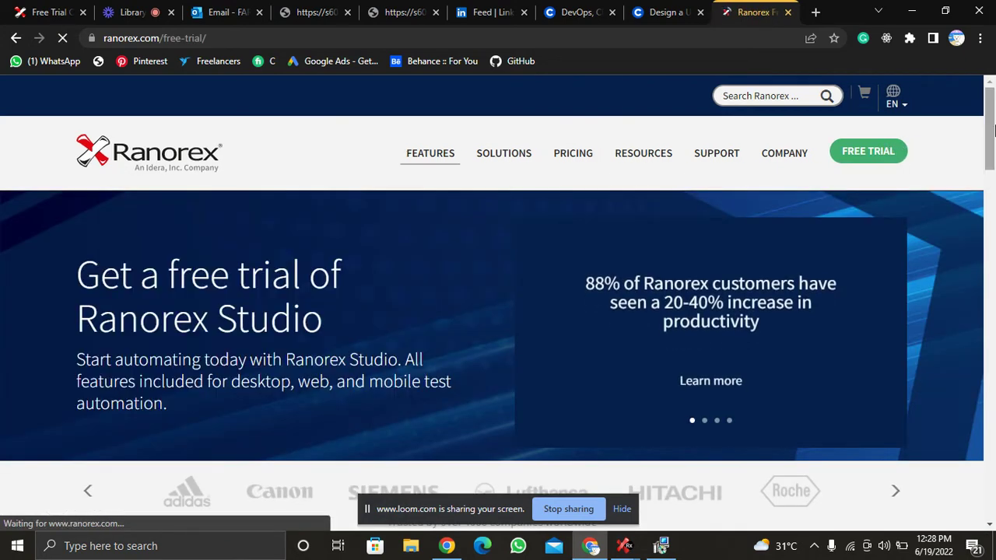
mouse_move(992, 134)
mouse_down()
mouse_move(993, 178)
mouse_move(973, 106)
mouse_up()
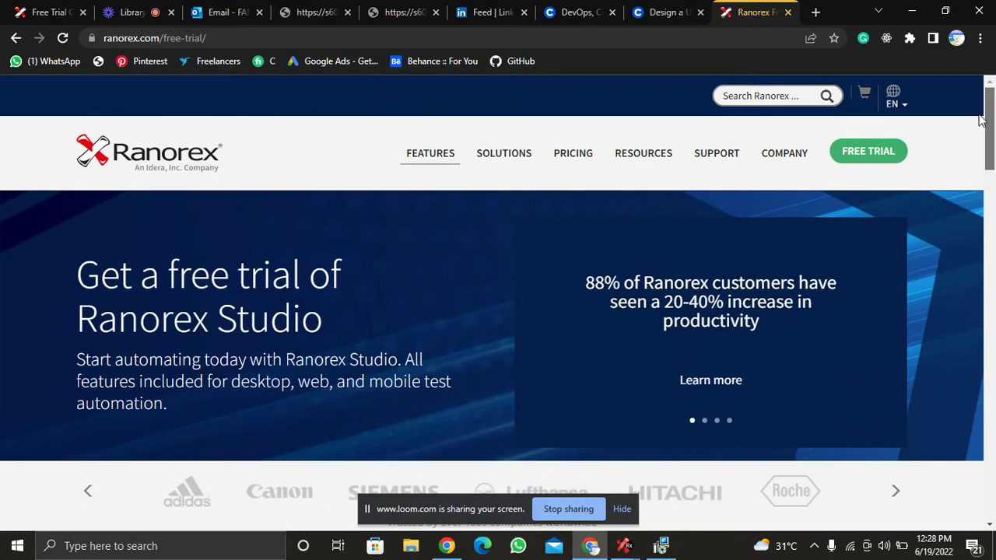
mouse_move(983, 121)
mouse_down()
mouse_move(991, 224)
mouse_move(992, 132)
mouse_move(862, 183)
mouse_up()
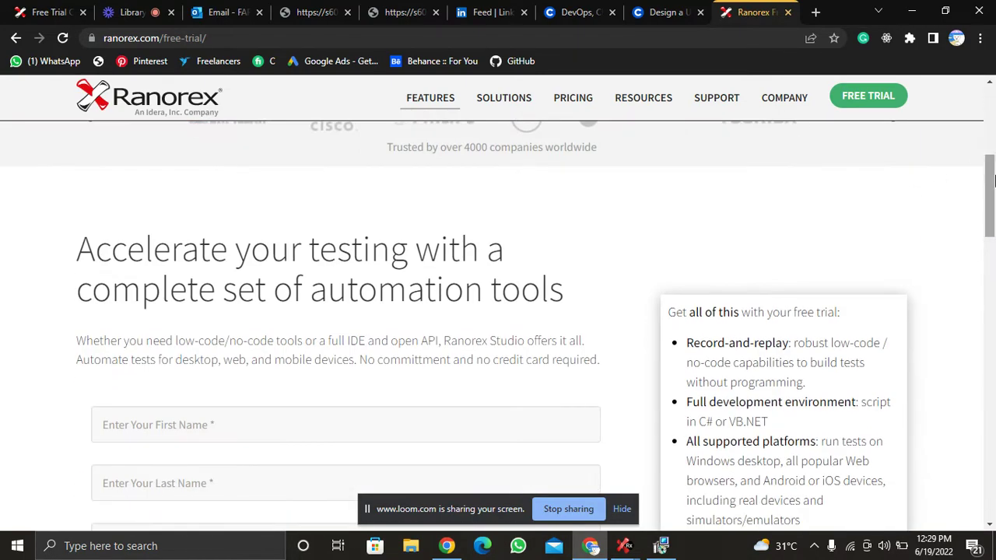
drag(991, 183, 993, 228)
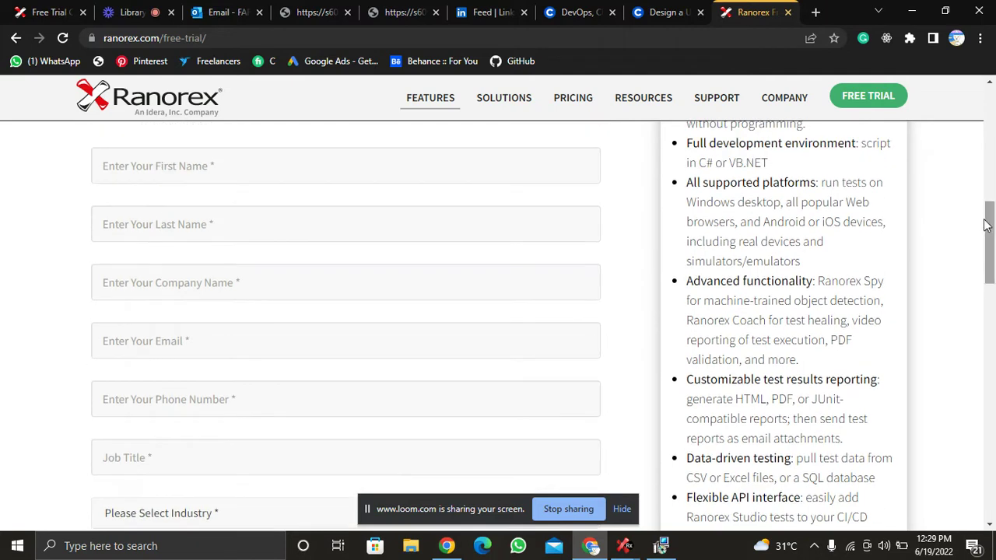
Step: Autofill the contact fields from a saved profile, with company 'comsats'
click(483, 178)
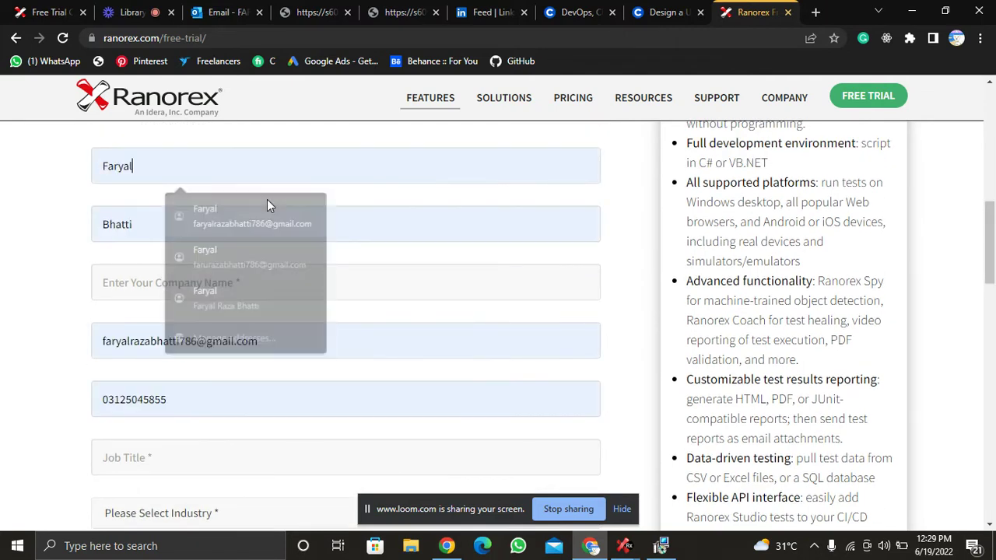
click(267, 200)
click(211, 285)
text(comsats)
click(180, 330)
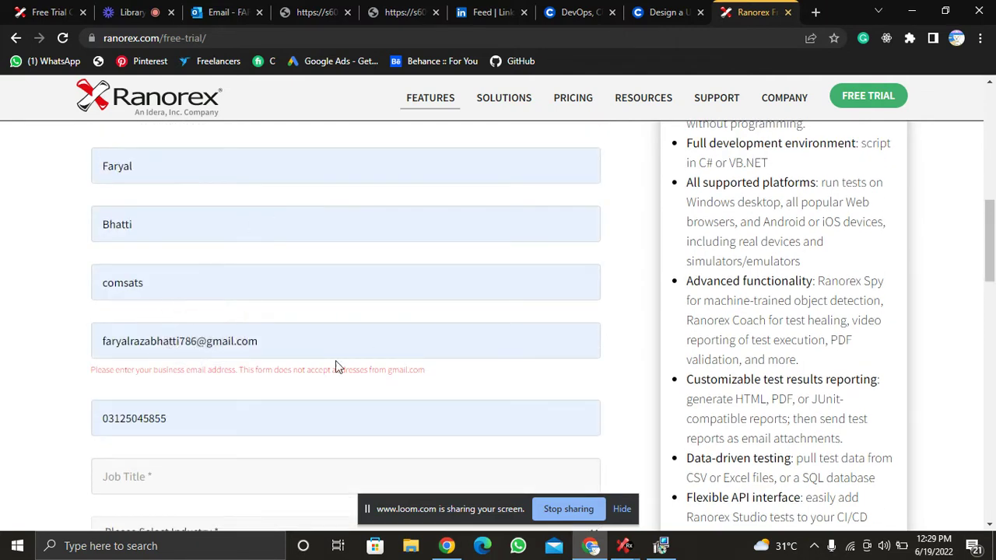
drag(992, 262, 993, 317)
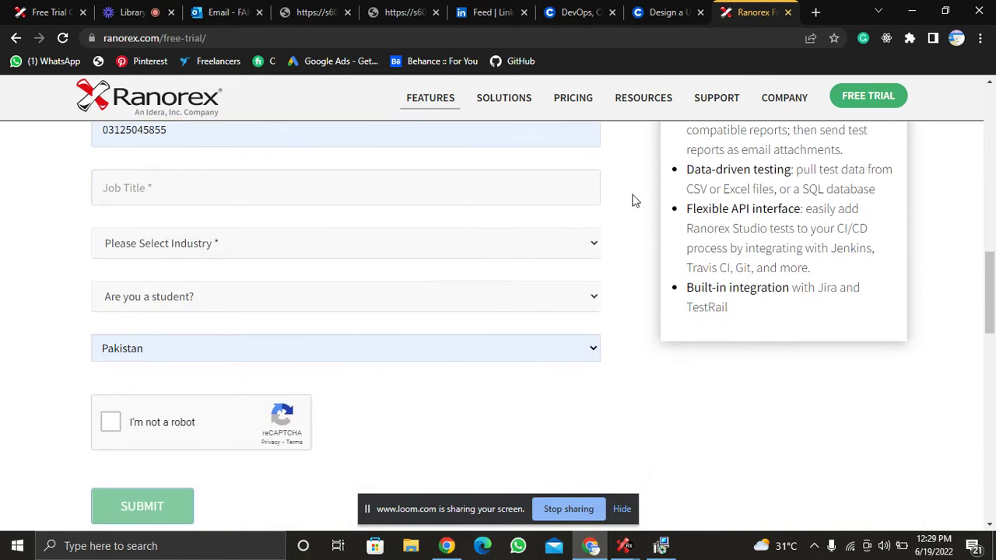
Step: Fill the job title, set Industry to Education, student to Yes, university 'comsats islamabad'
click(540, 184)
click(244, 232)
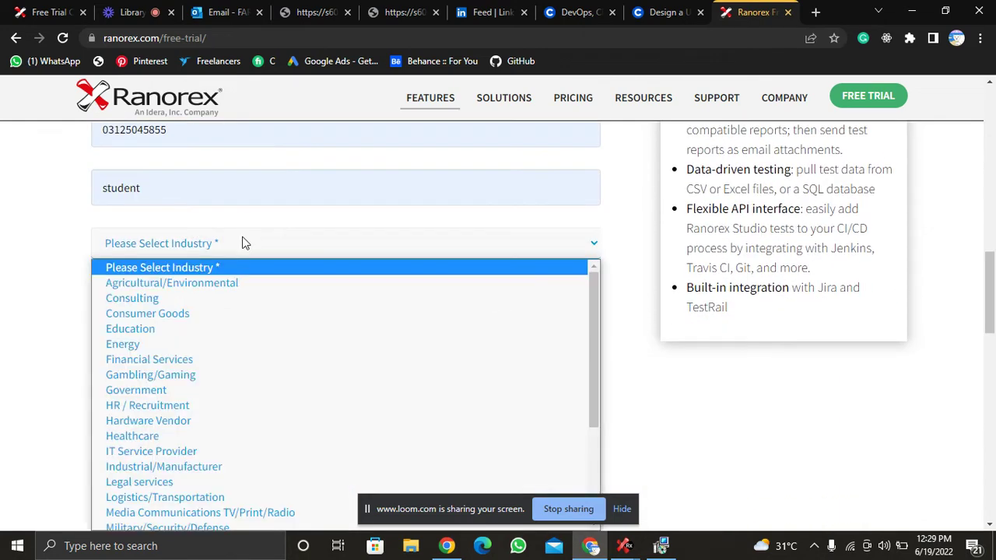
click(165, 335)
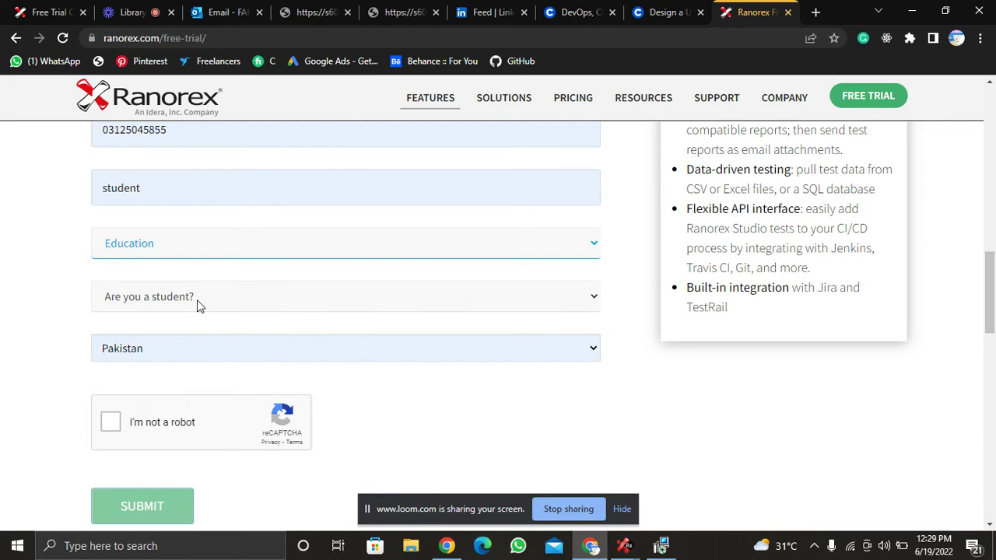
click(197, 299)
click(164, 331)
click(146, 356)
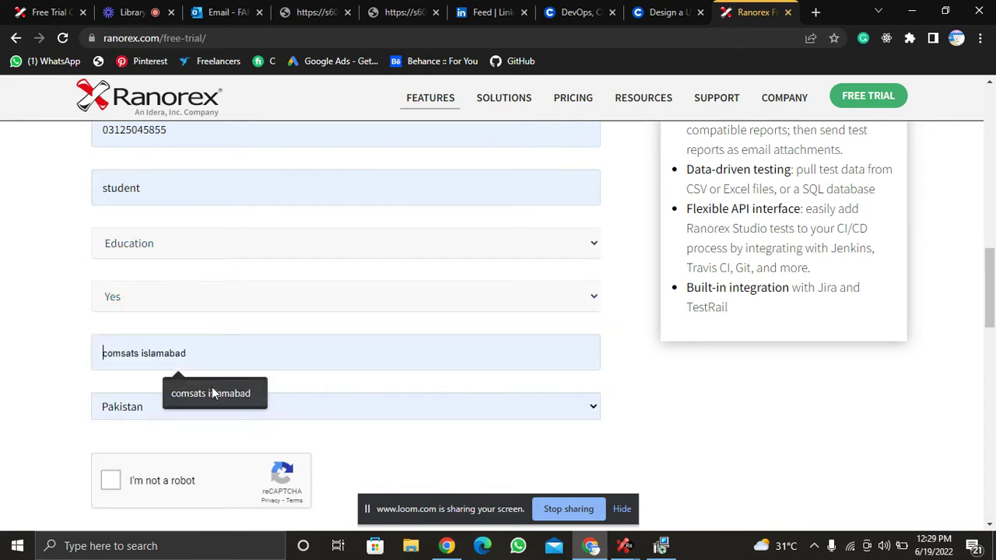
click(214, 392)
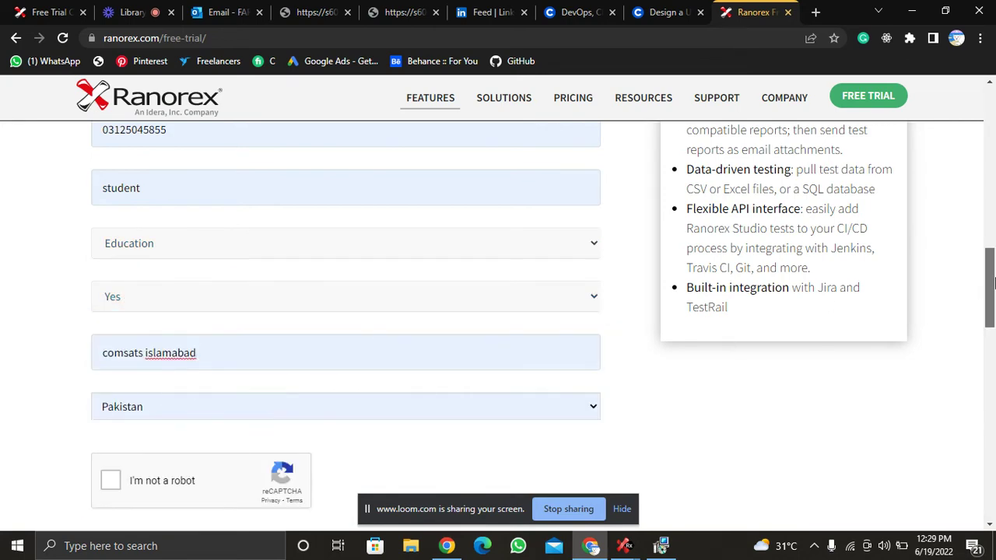
Step: Replace the rejected email with the suggested 'sp19' university address and tick the reCAPTCHA box
drag(989, 291, 994, 221)
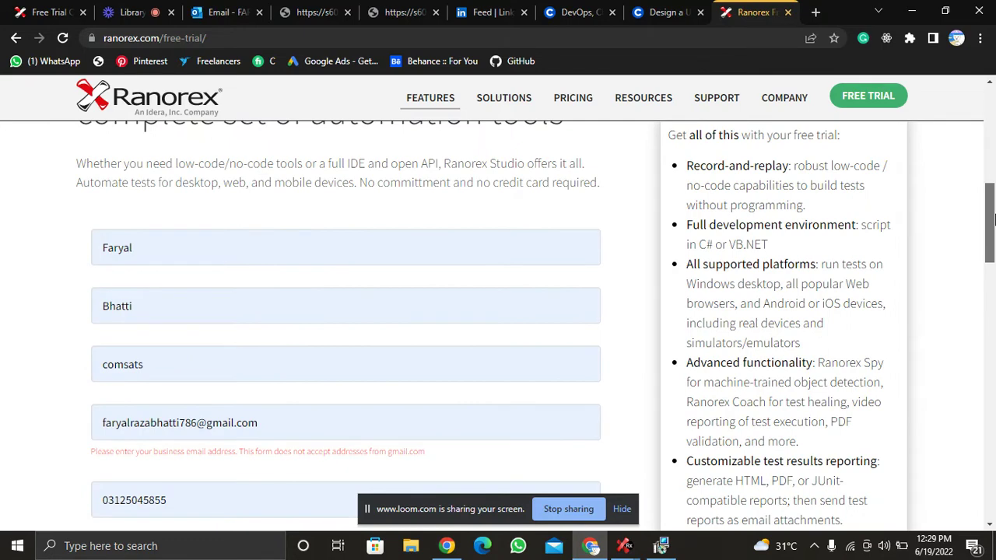
scroll(778, 249, down, 1)
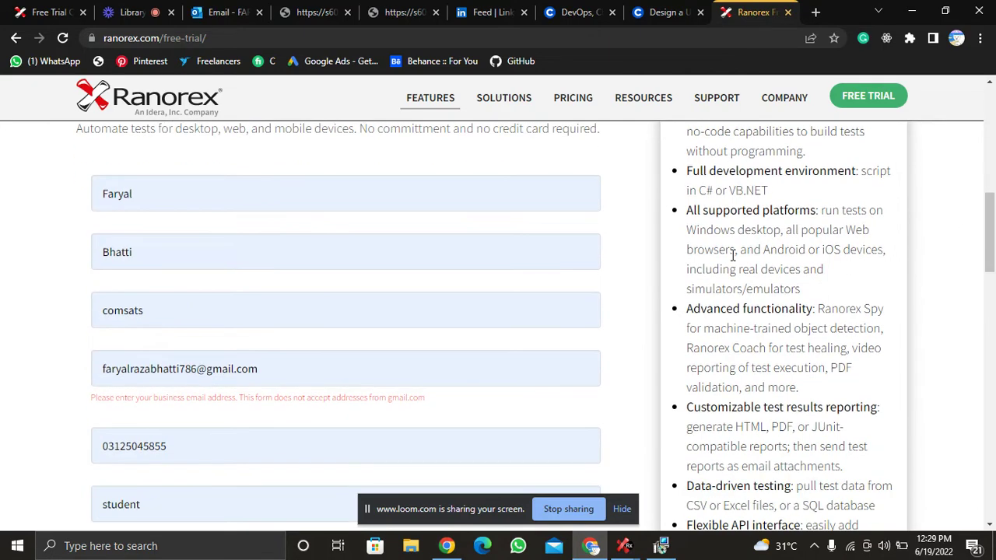
drag(282, 369, 78, 382)
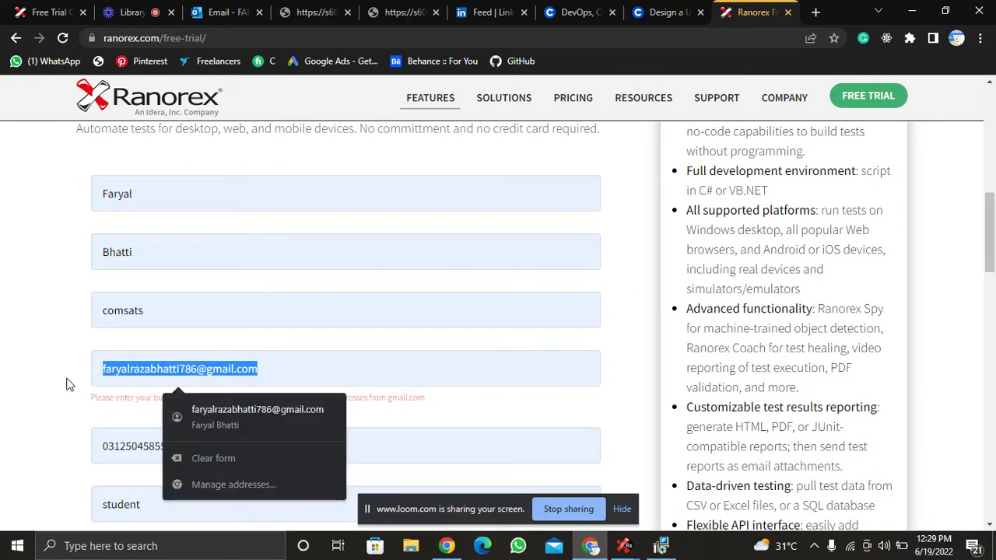
key(BackSpace)
text(sp)
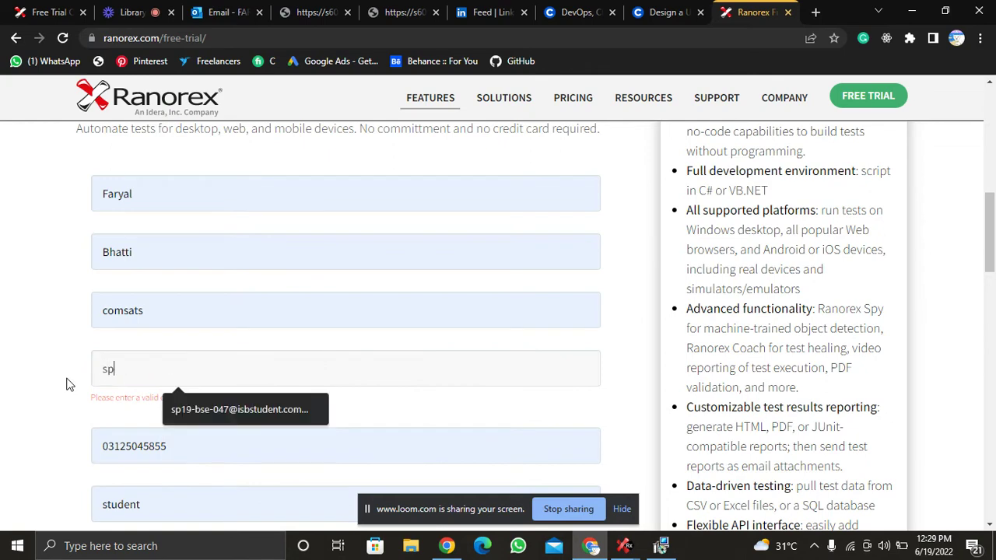
text(19)
click(230, 409)
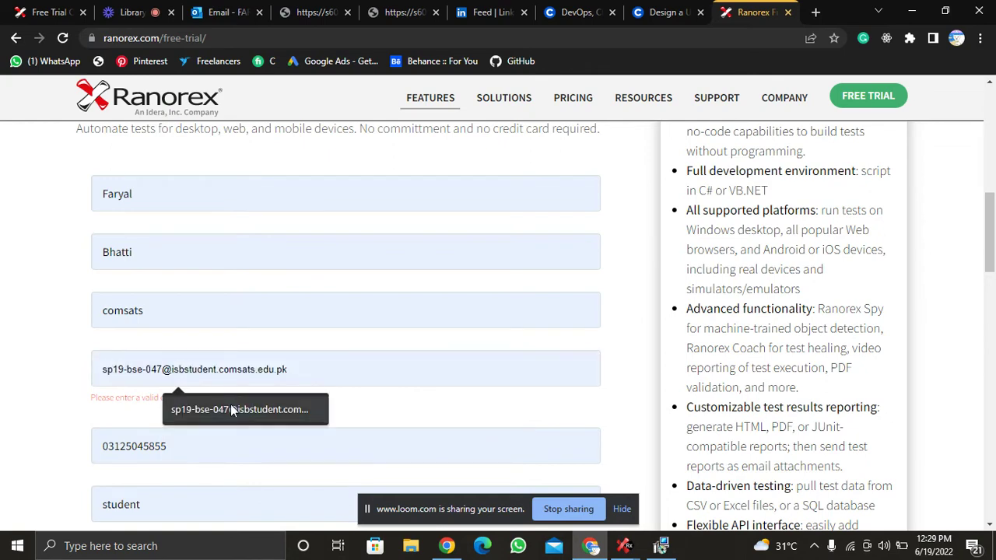
click(230, 409)
drag(992, 246, 992, 324)
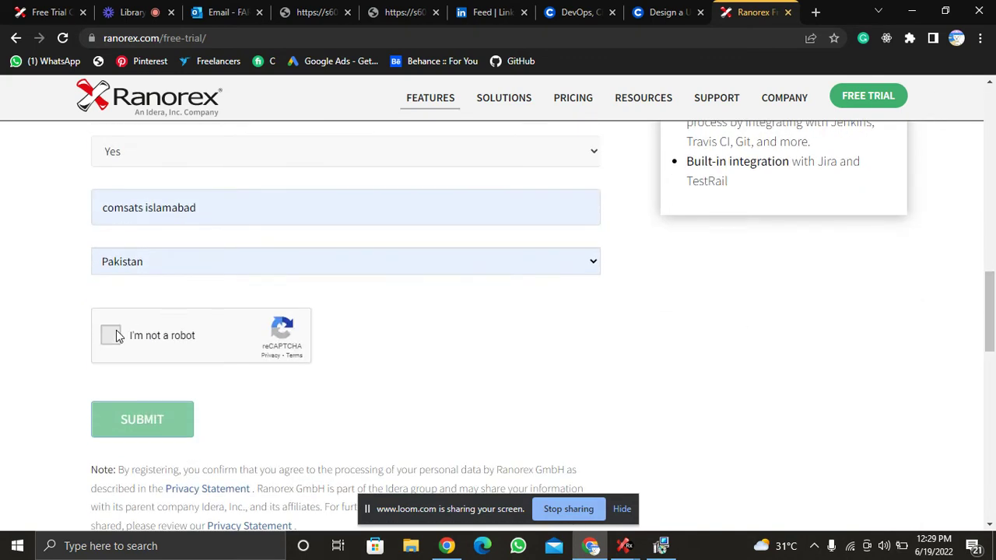
click(111, 335)
Step: Submit the trial request, then switch to the Outlook Email tab after the thank-you page
click(147, 424)
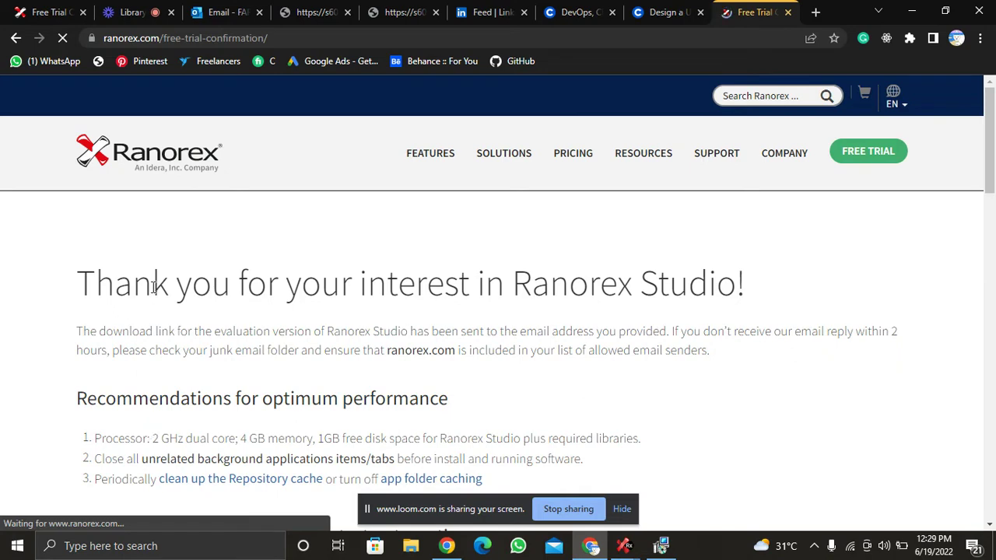
click(225, 9)
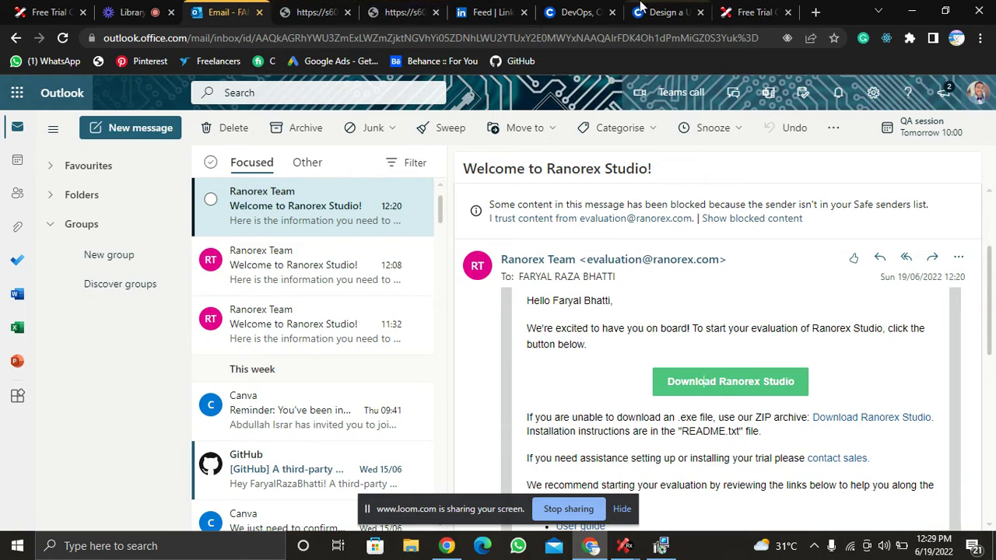
Step: Open the new 'Welcome to Ranorex Studio' email and scroll to its Download Ranorex Studio button
click(751, 9)
click(242, 8)
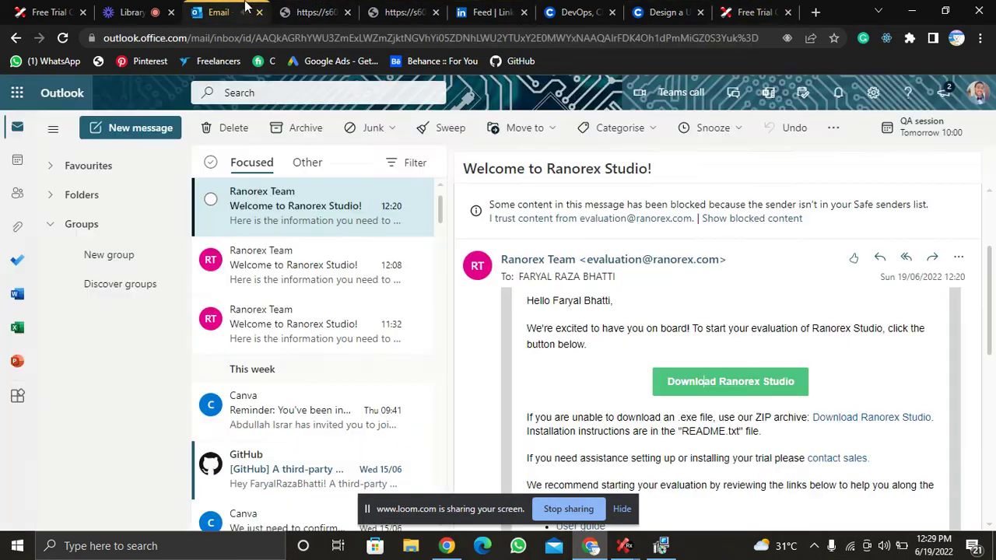
click(270, 189)
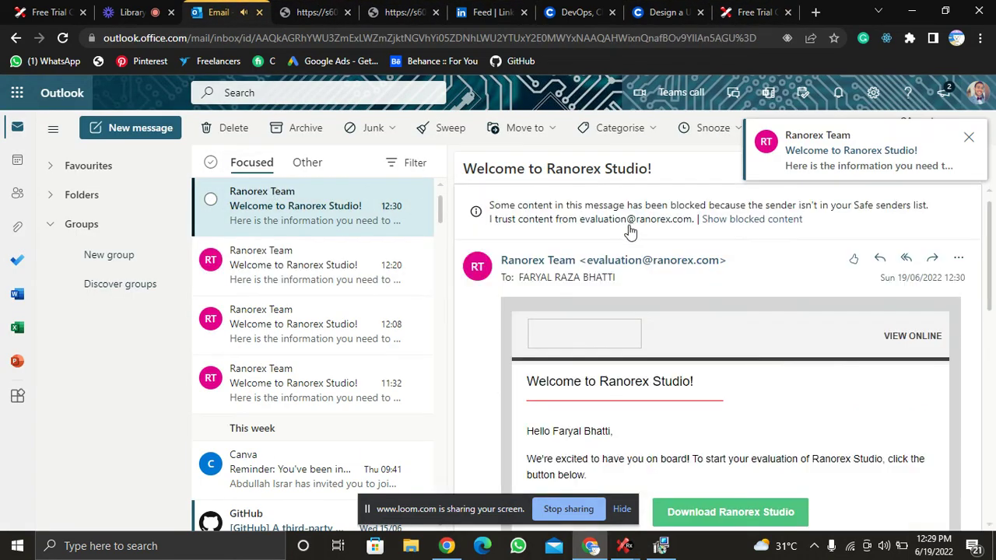
scroll(992, 328, down, 1)
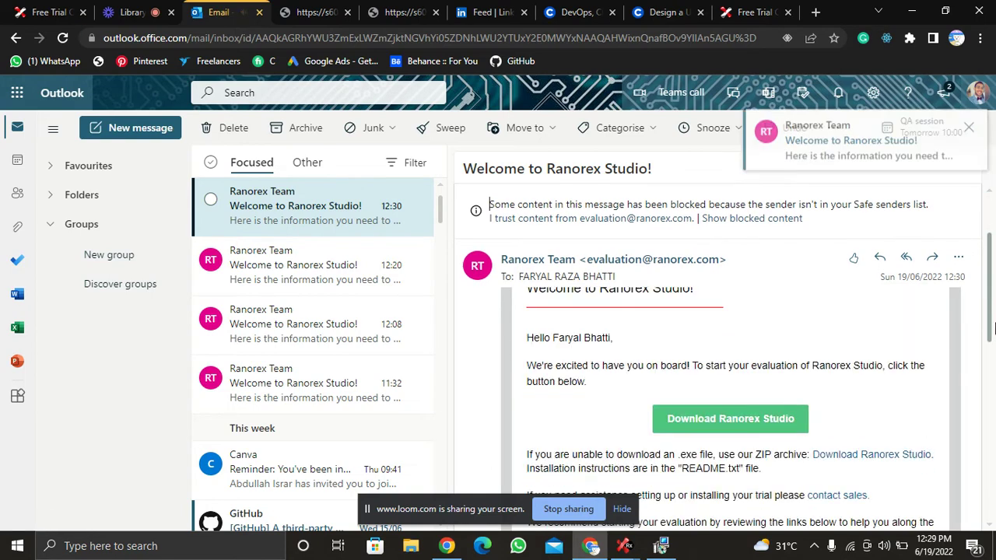
drag(992, 328, 992, 351)
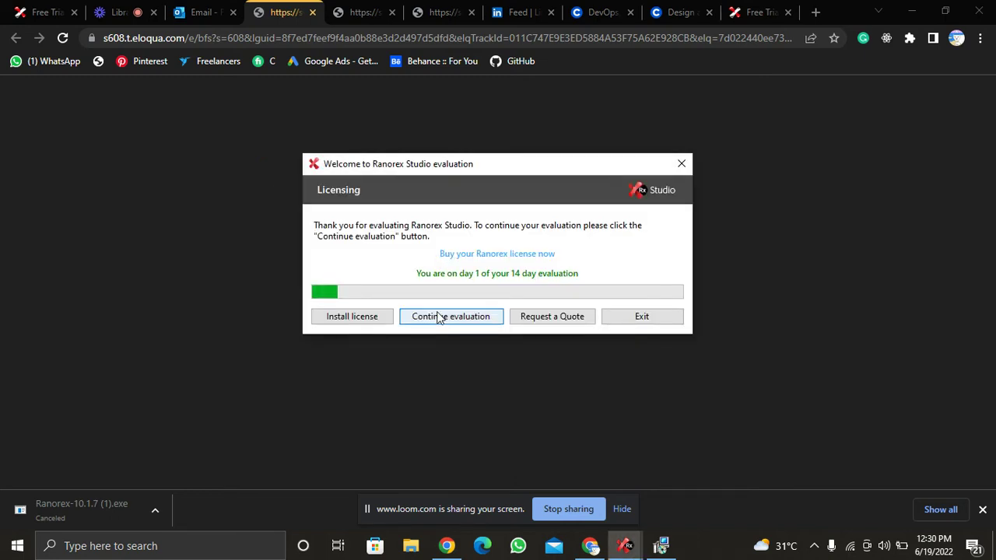
Step: Choose Continue evaluation in the Ranorex Studio licensing window
click(436, 319)
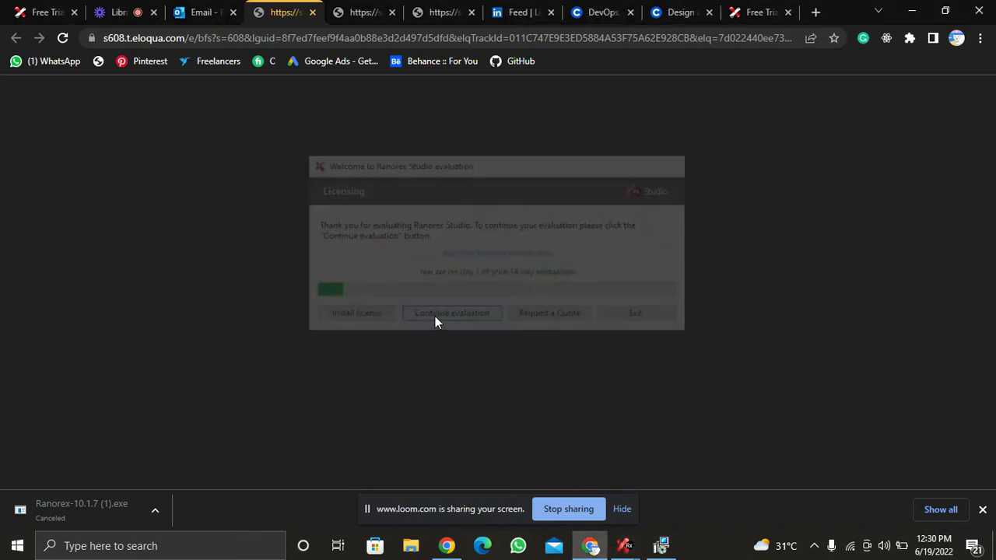